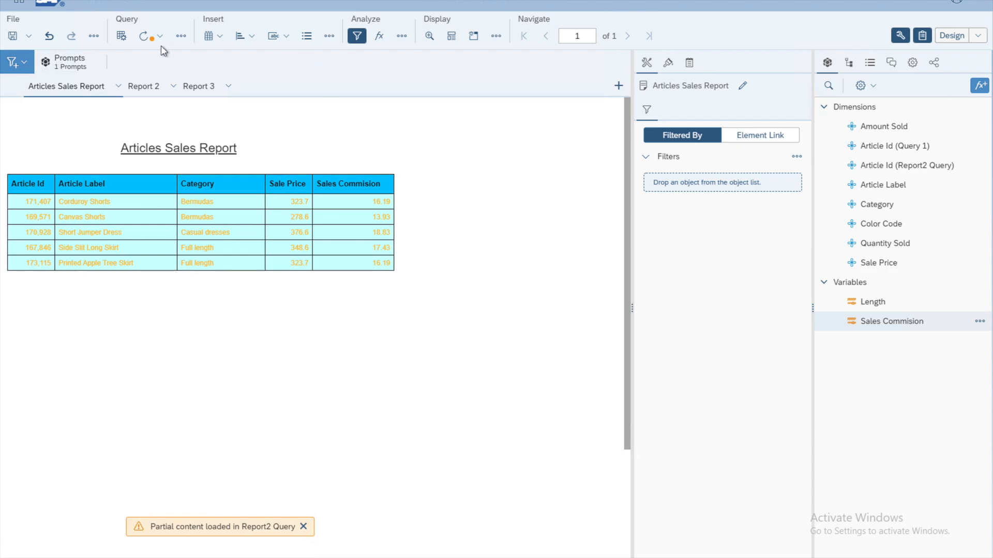
# Combine Query 1's Category and Sale Price filters with OR, run it with the preset Category prompt values, and look through the results
pyautogui.click(121, 37)
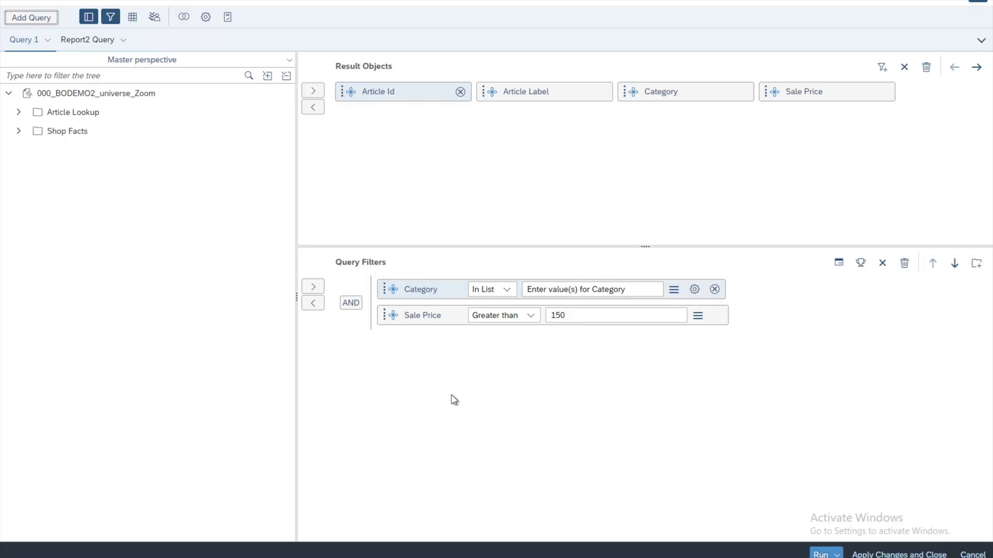
pyautogui.doubleClick(346, 305)
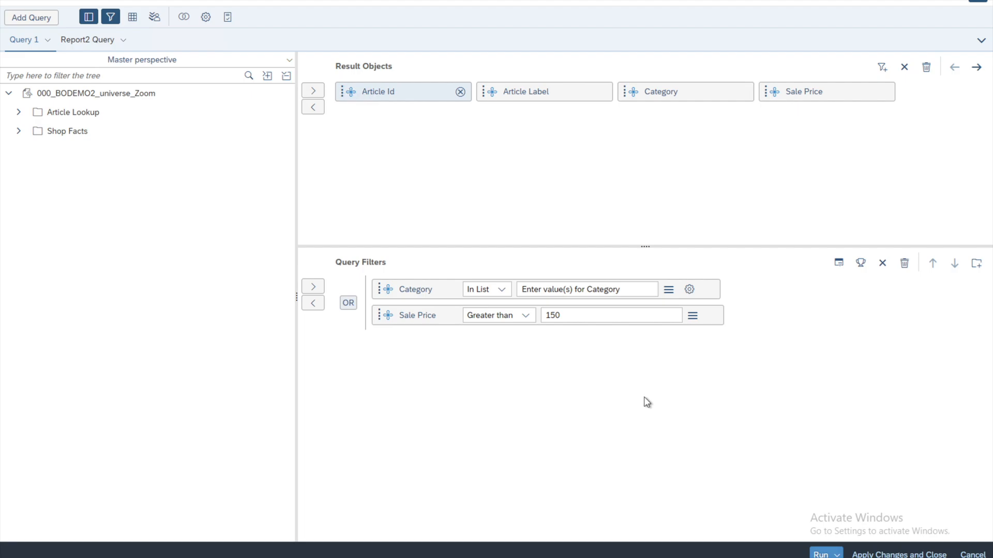
pyautogui.click(567, 289)
pyautogui.click(817, 554)
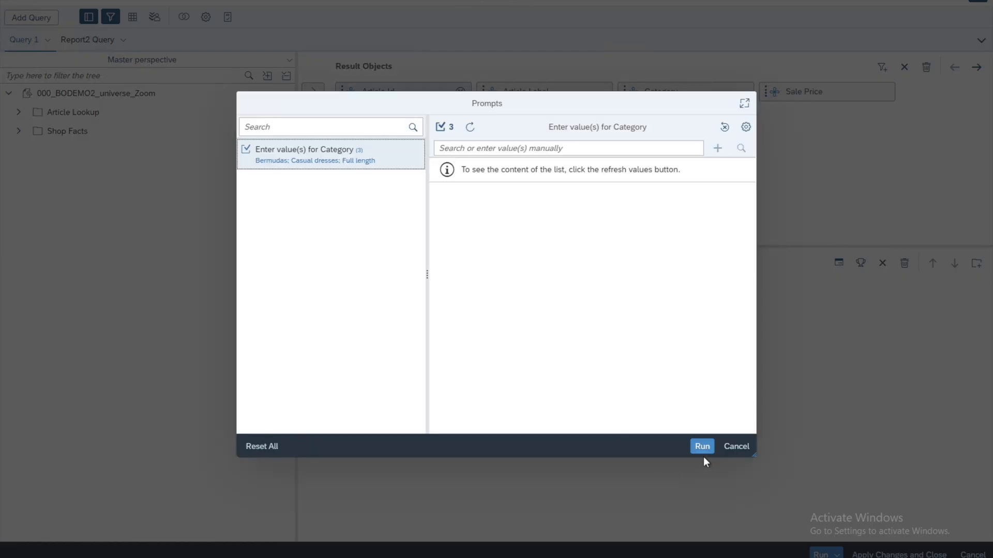
pyautogui.click(701, 448)
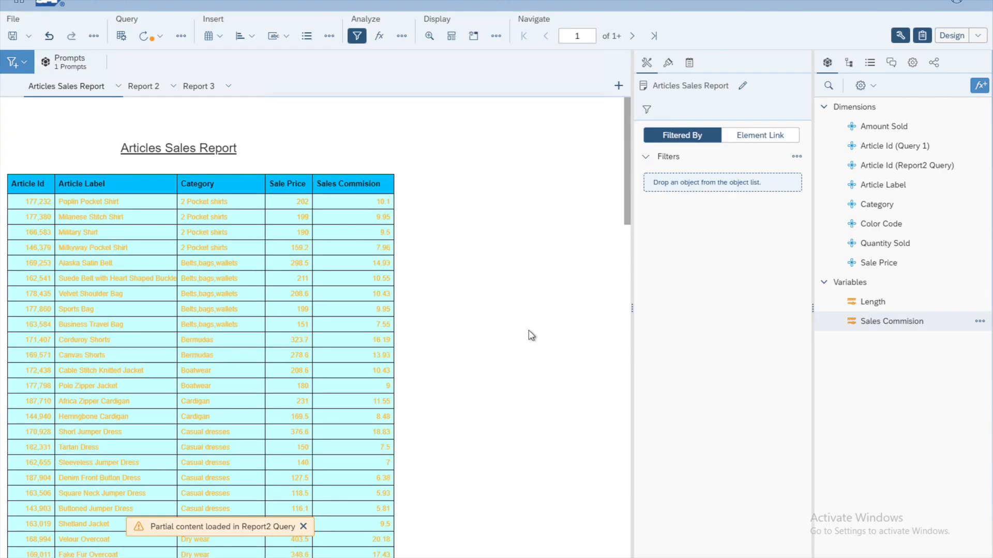
pyautogui.click(627, 460)
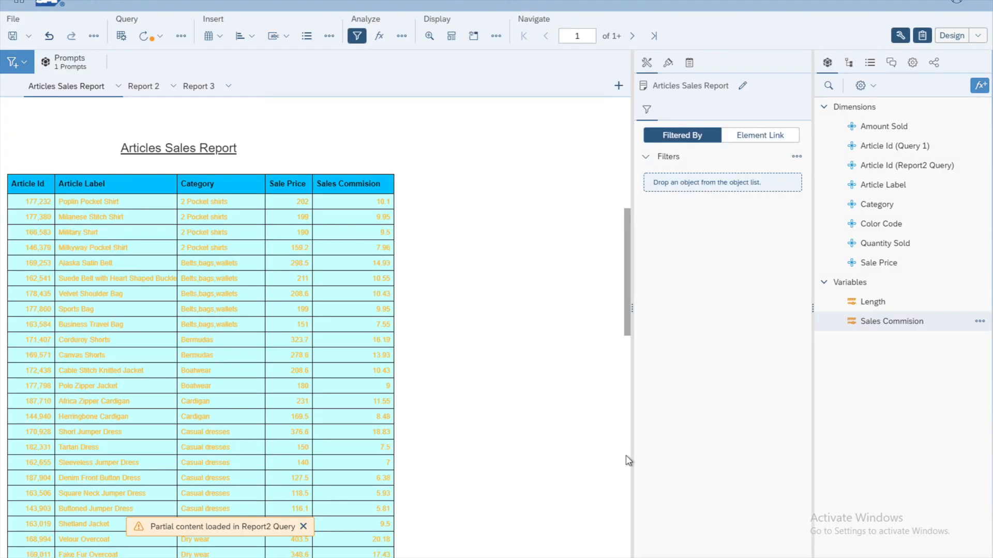
pyautogui.click(628, 460)
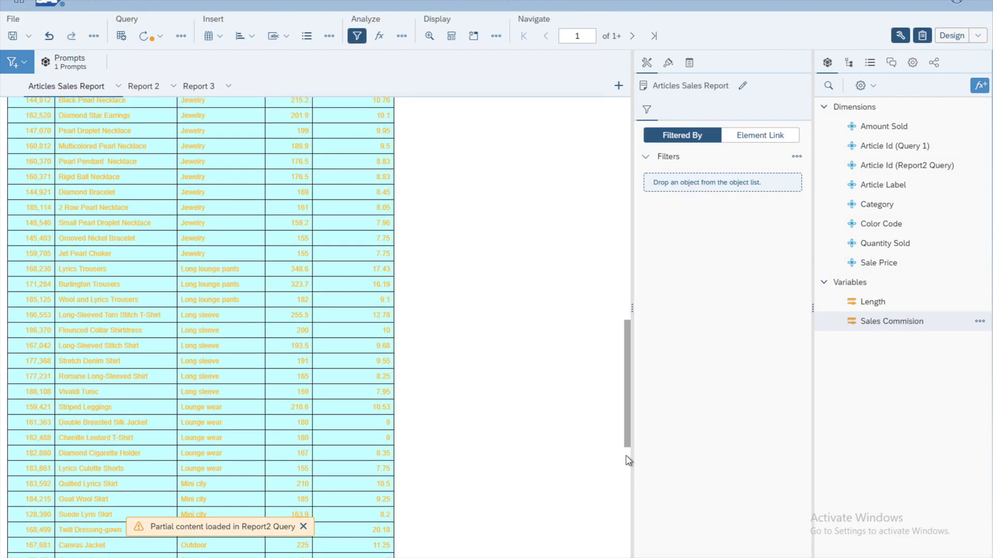
pyautogui.click(628, 122)
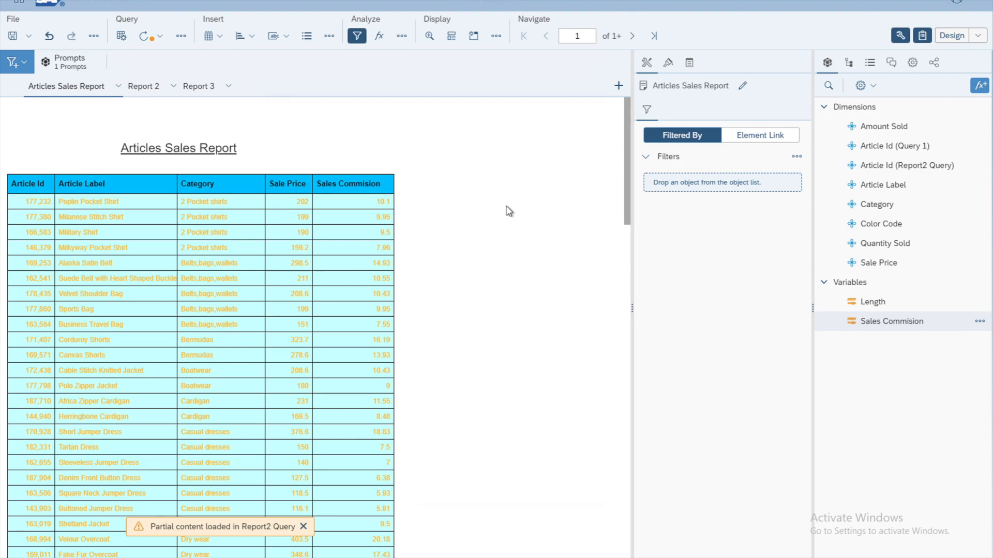
# Remove the Sale Price and Category filters from Query 1 and rerun the query
pyautogui.click(121, 40)
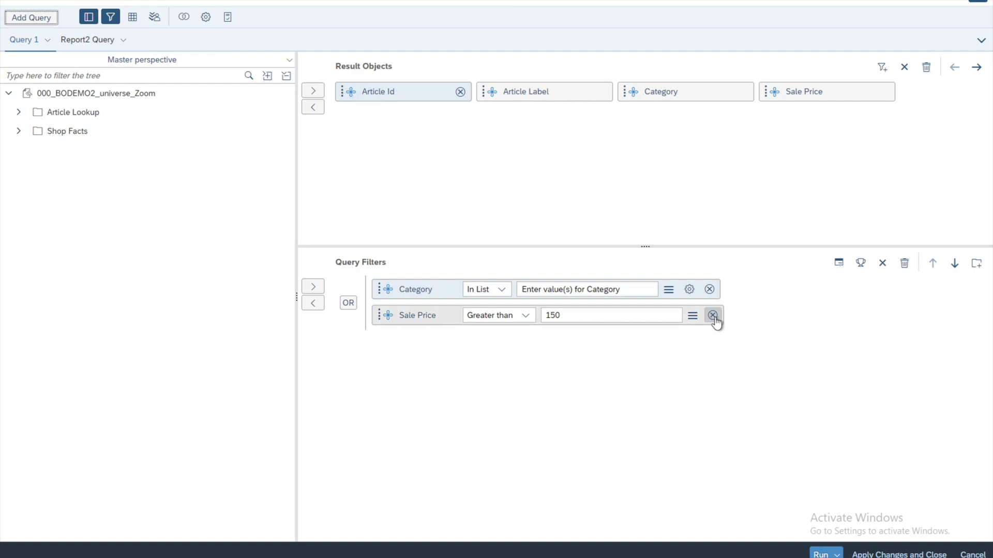
pyautogui.click(713, 316)
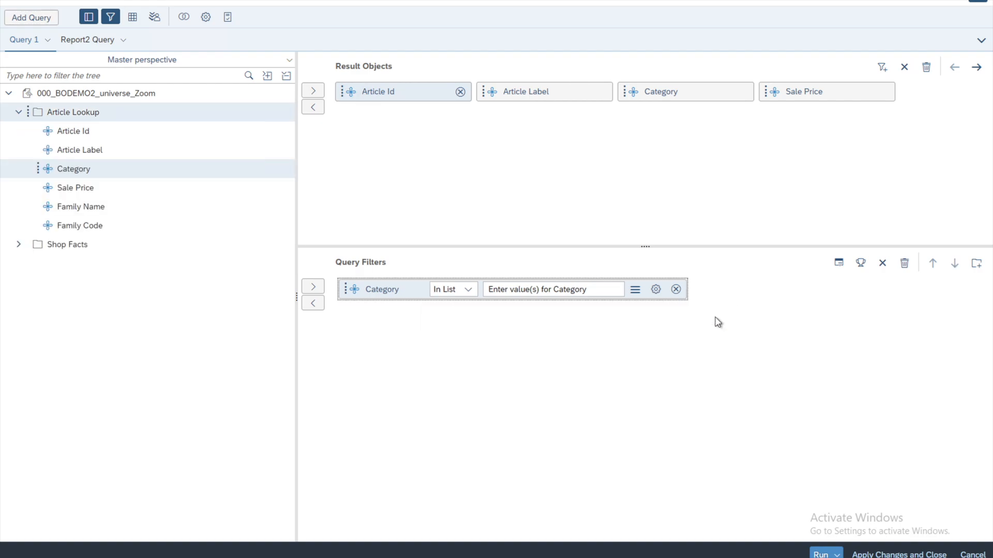
pyautogui.click(676, 290)
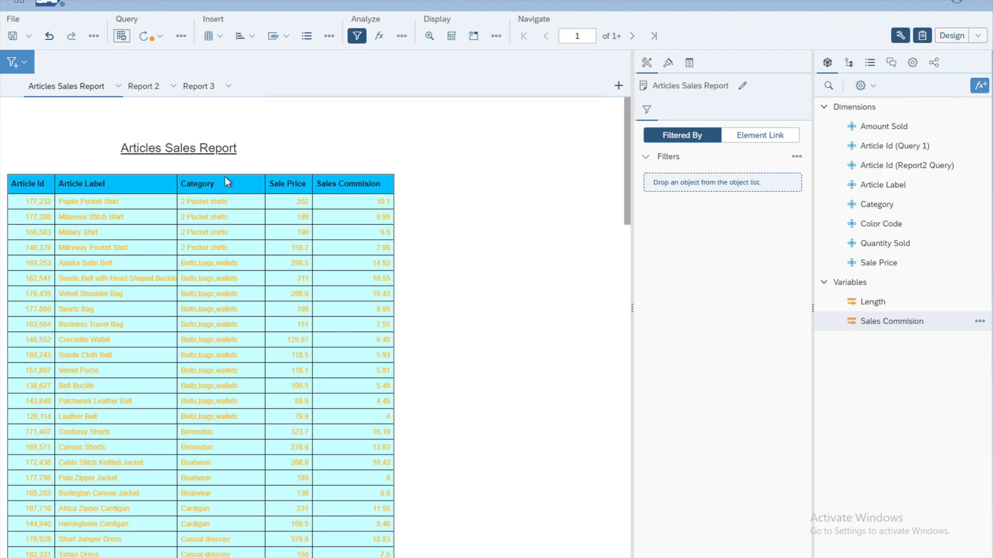
# Filter the Articles Sales Report table by Category, choosing the values Boatwear, Bermudas and Evening wear
pyautogui.click(287, 159)
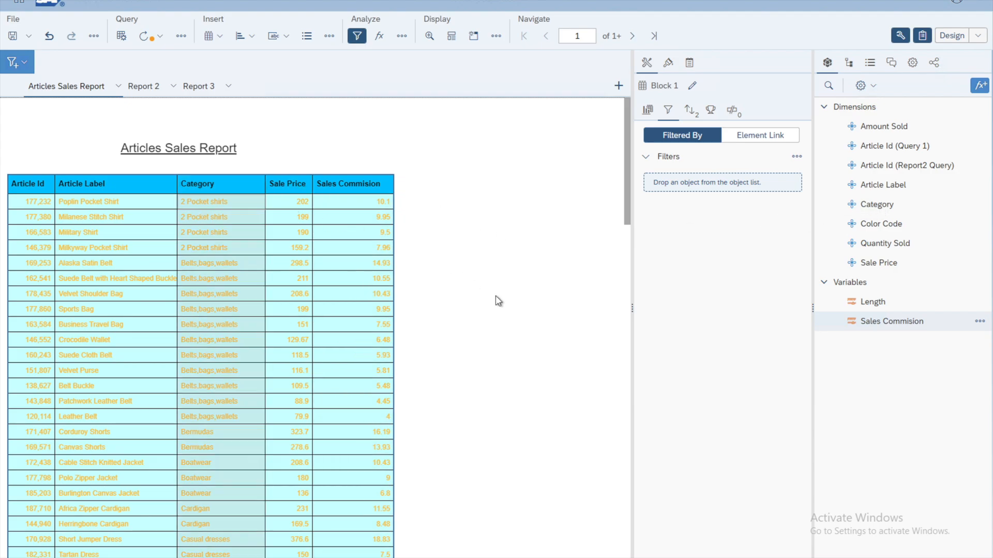
pyautogui.click(880, 209)
pyautogui.moveTo(880, 209); pyautogui.dragTo(728, 185)
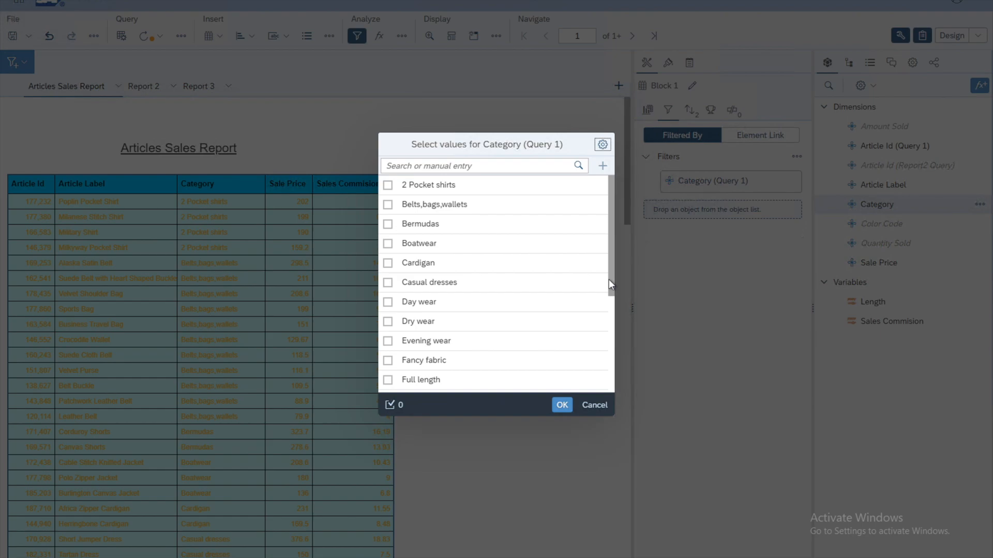
pyautogui.click(387, 244)
pyautogui.click(388, 226)
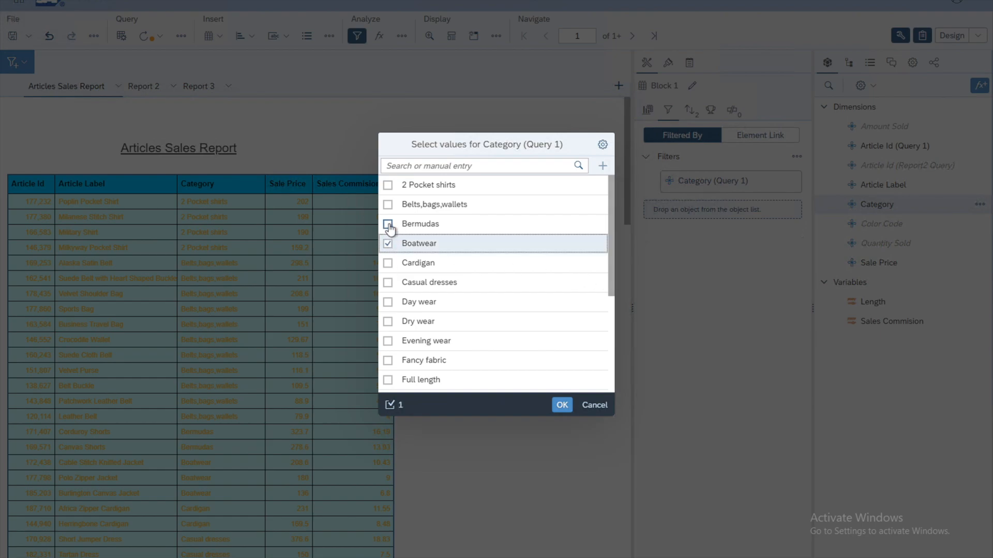
pyautogui.click(388, 342)
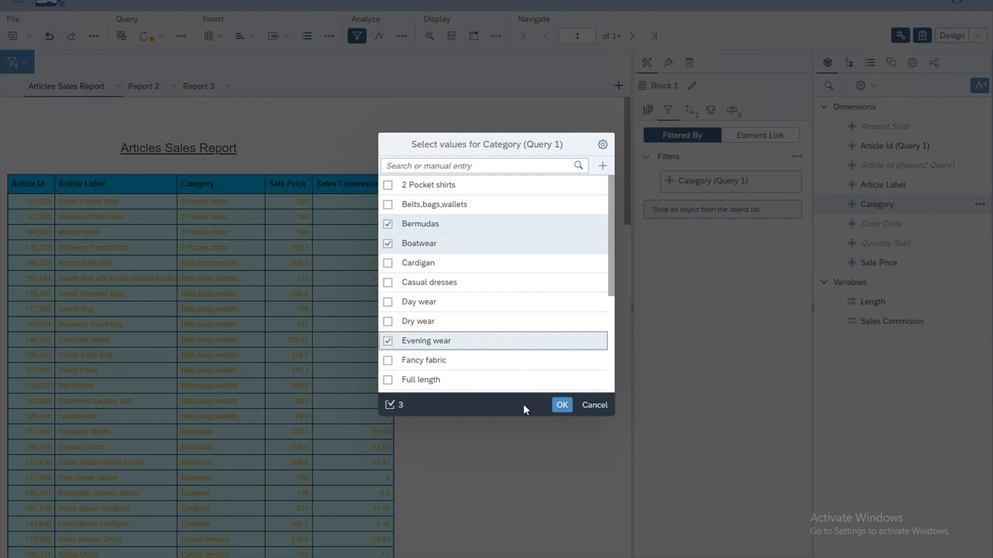
pyautogui.click(563, 406)
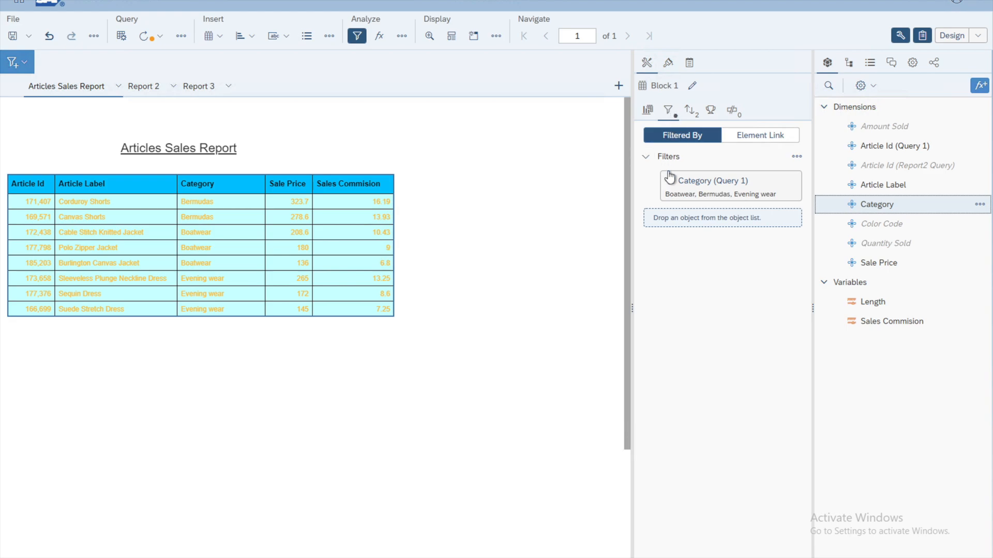
# Add Casual dresses to the values of the table's Category filter
pyautogui.moveTo(721, 191)
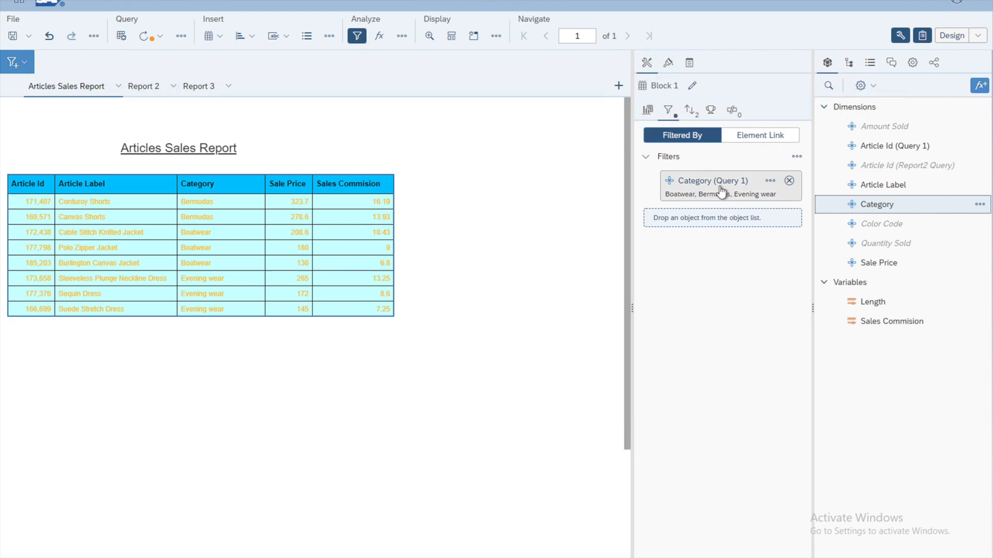
pyautogui.click(769, 181)
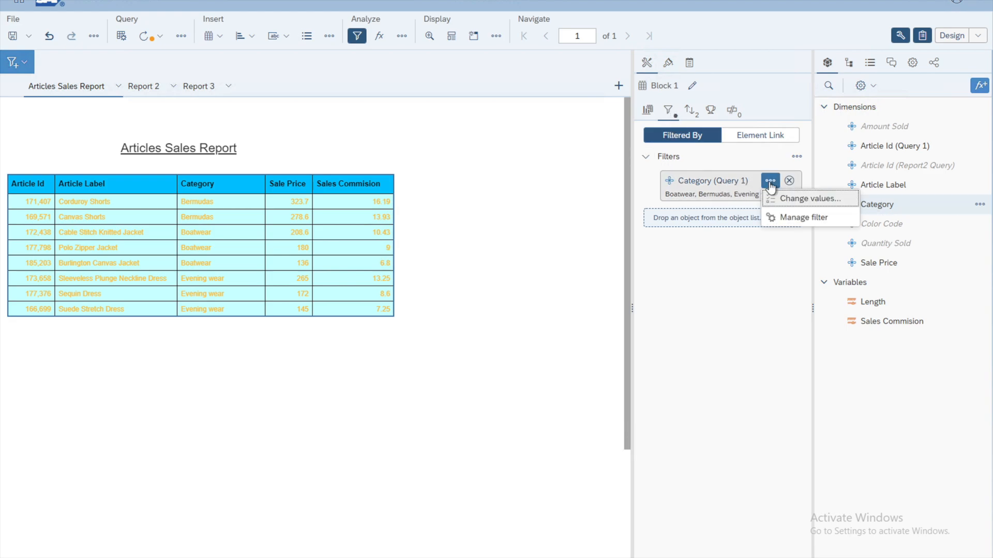
pyautogui.click(804, 204)
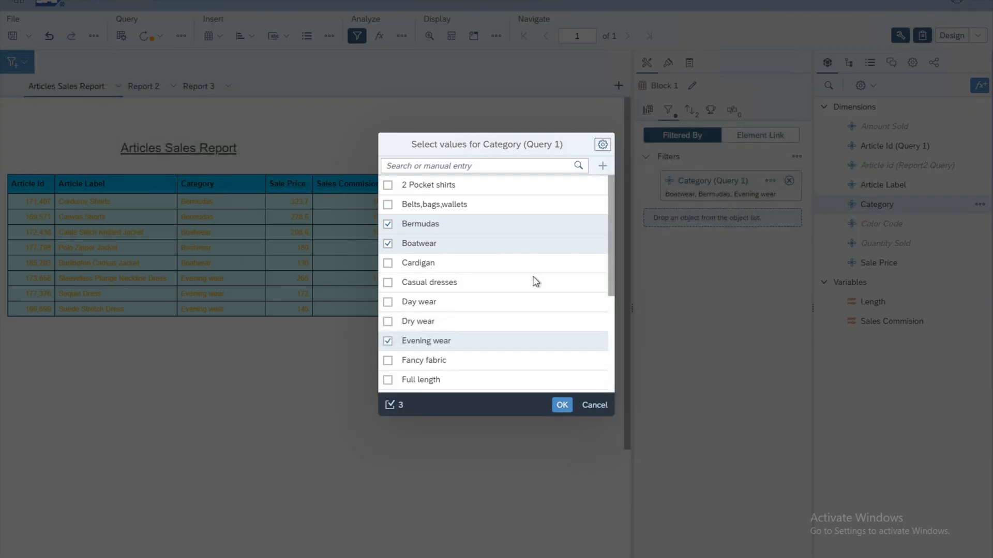
pyautogui.click(388, 283)
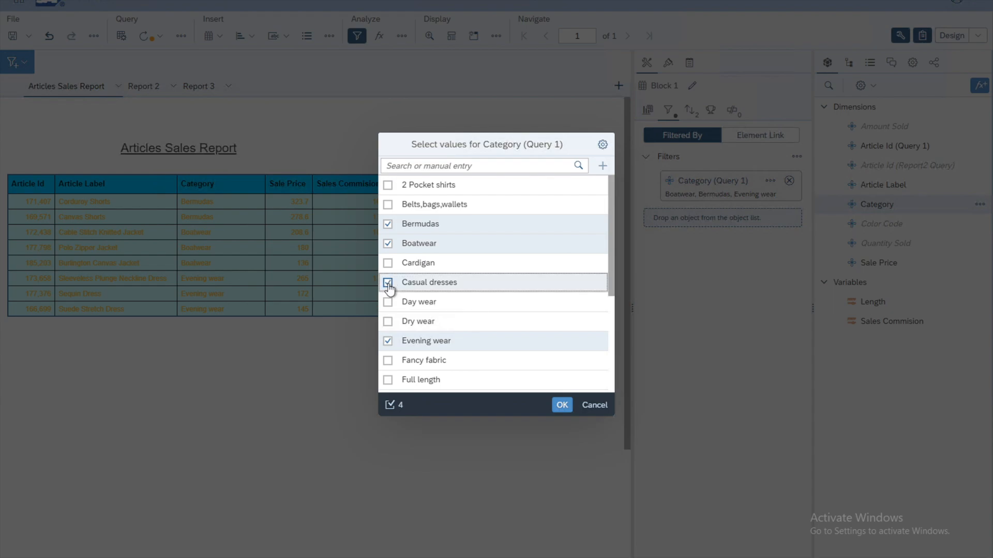
pyautogui.click(554, 403)
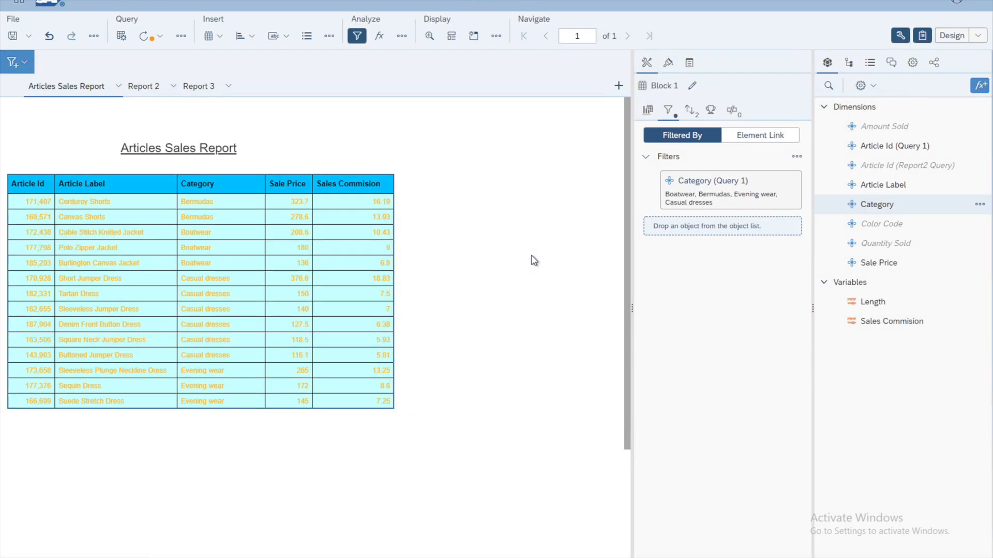
# Review the comparison operators offered for the table's Category report filter, and exit without applying any change
pyautogui.moveTo(769, 182)
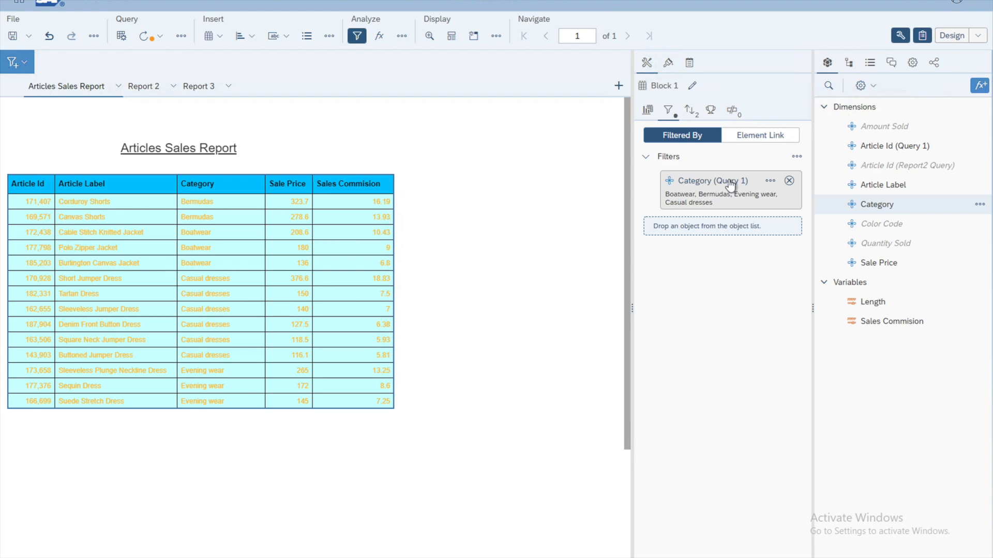
pyautogui.click(770, 181)
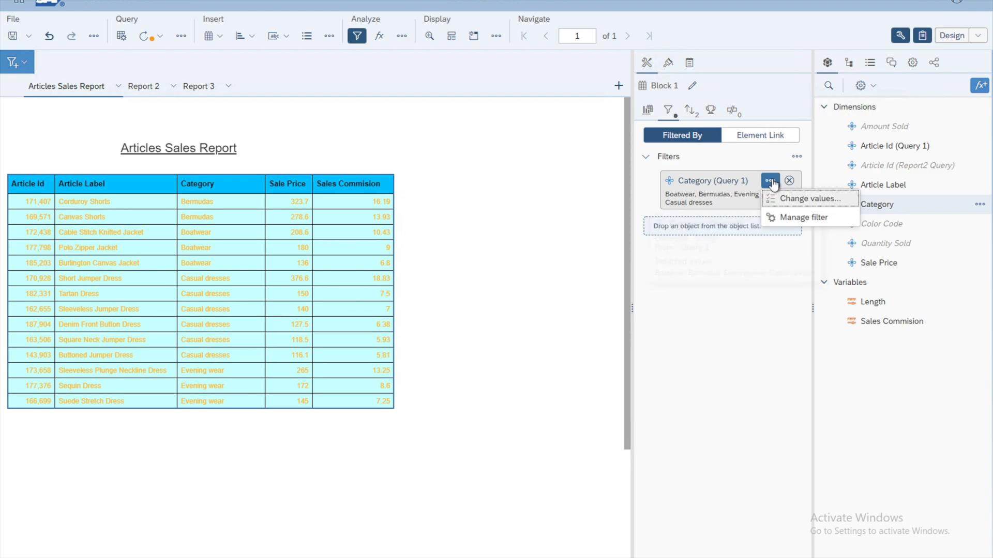
pyautogui.click(804, 219)
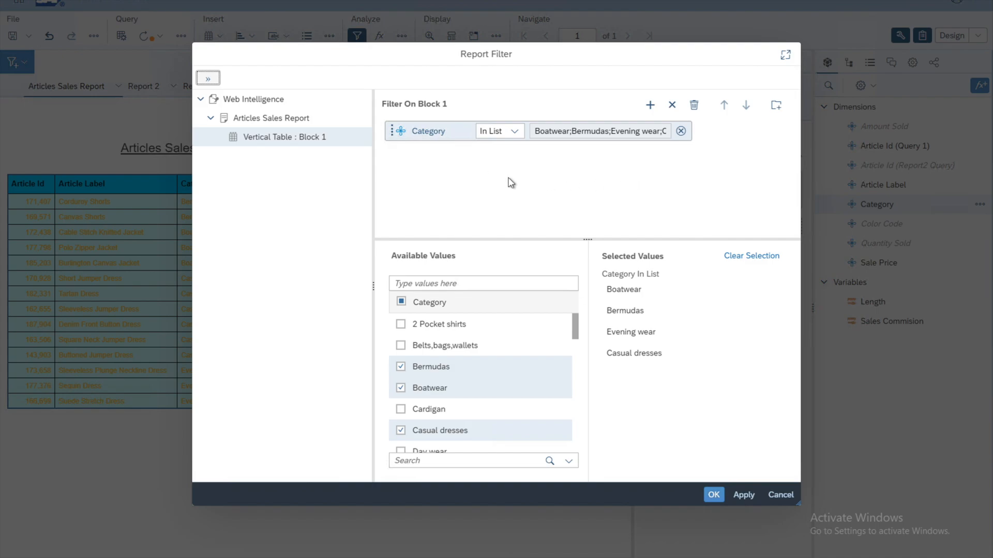
pyautogui.click(520, 133)
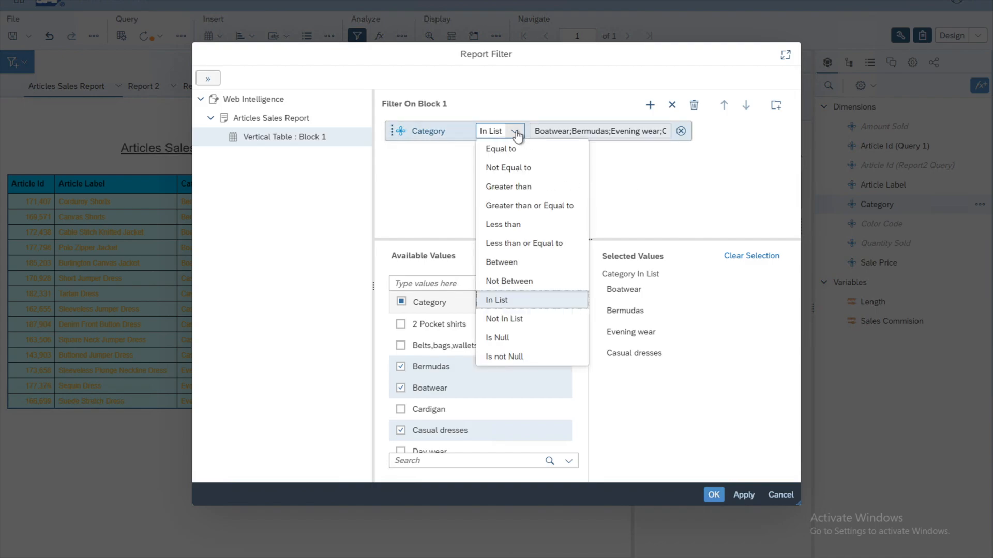
pyautogui.click(666, 216)
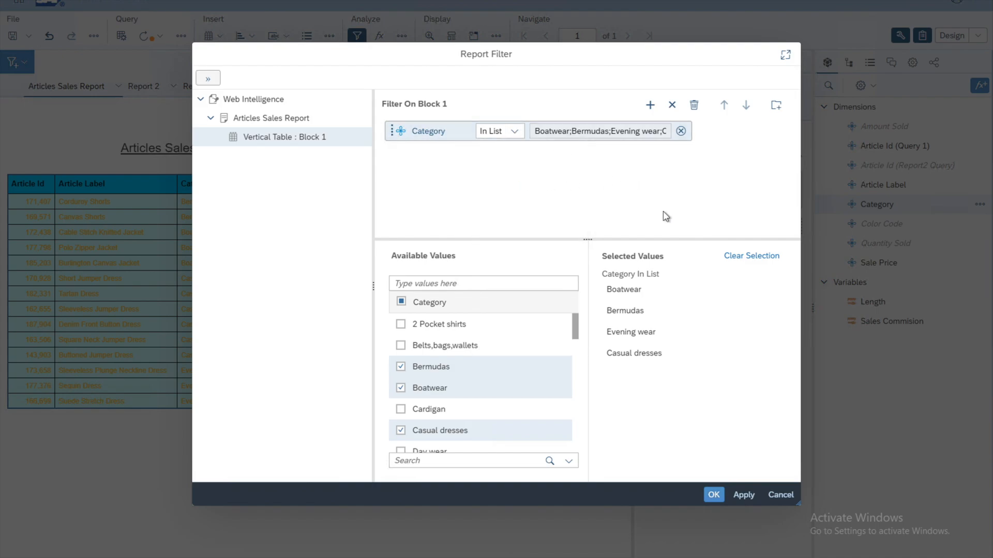
pyautogui.click(780, 496)
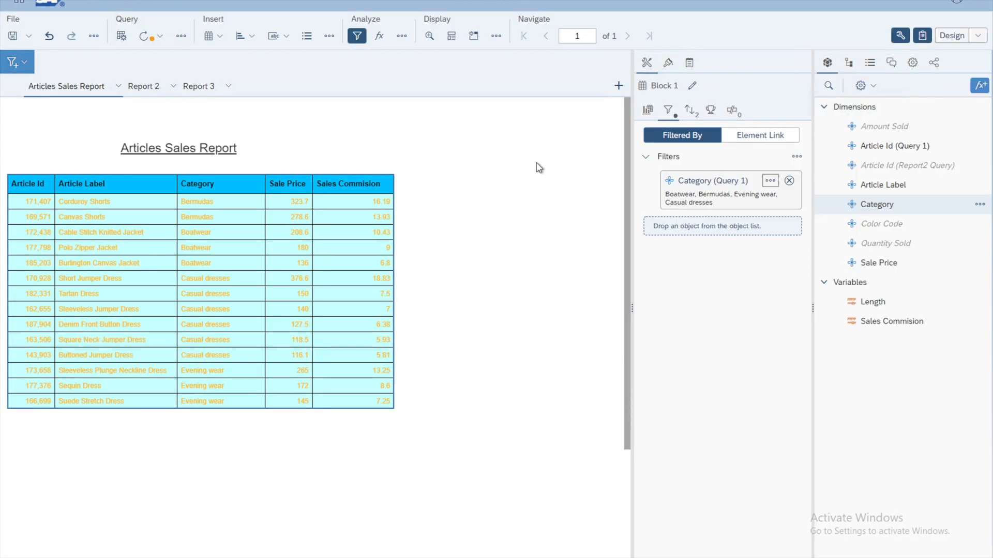
pyautogui.click(552, 231)
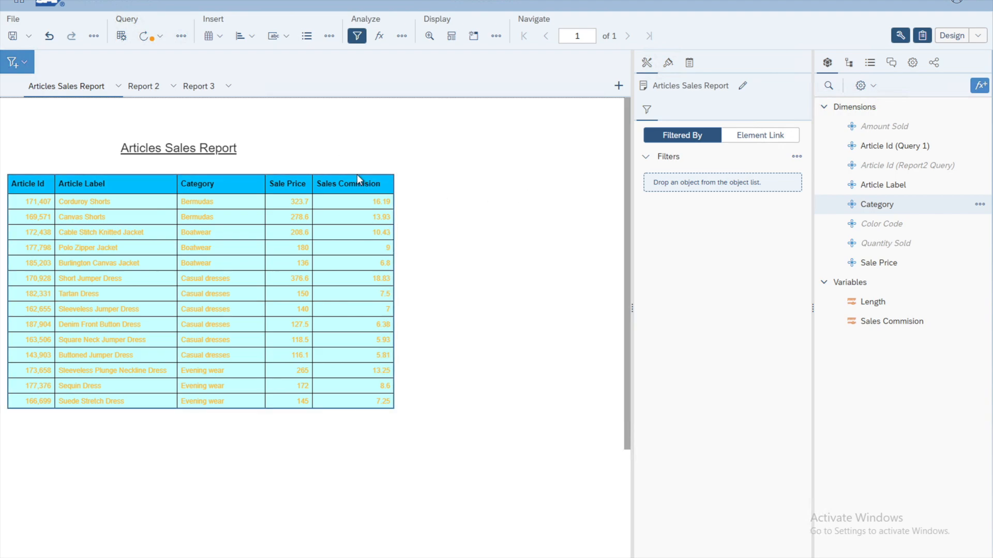
# Set the operator of the sales table's Category report filter to Not In List and apply it
pyautogui.click(358, 180)
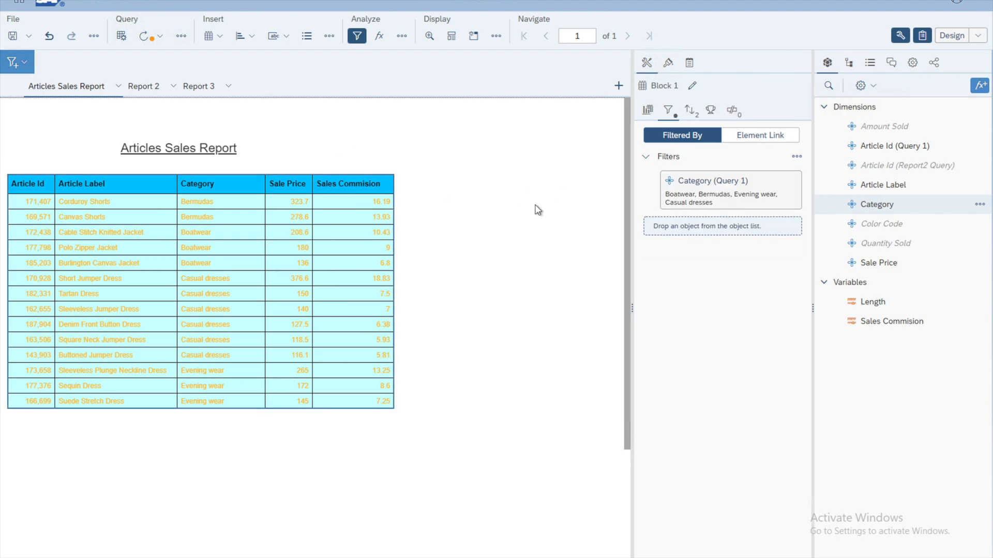
pyautogui.moveTo(737, 206)
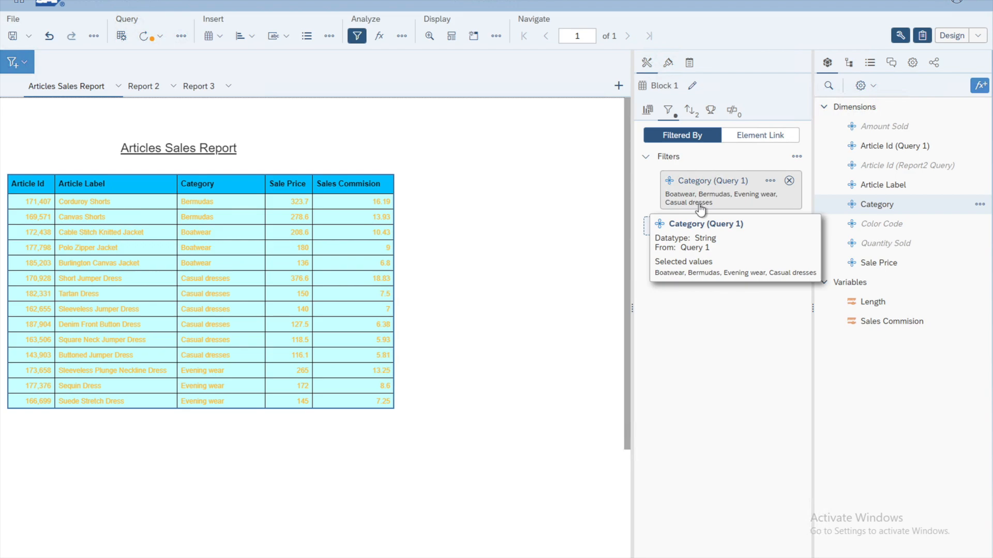
pyautogui.click(770, 183)
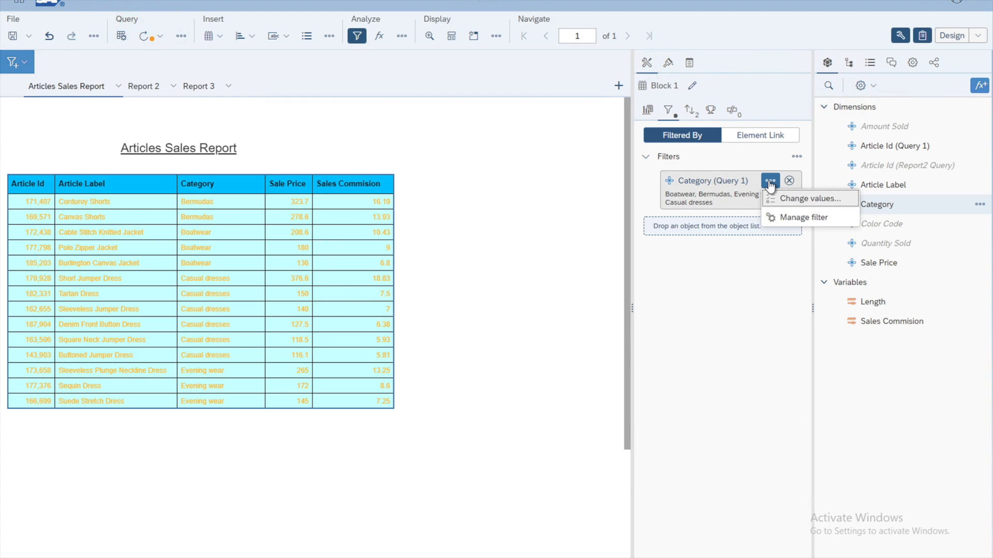
pyautogui.click(798, 224)
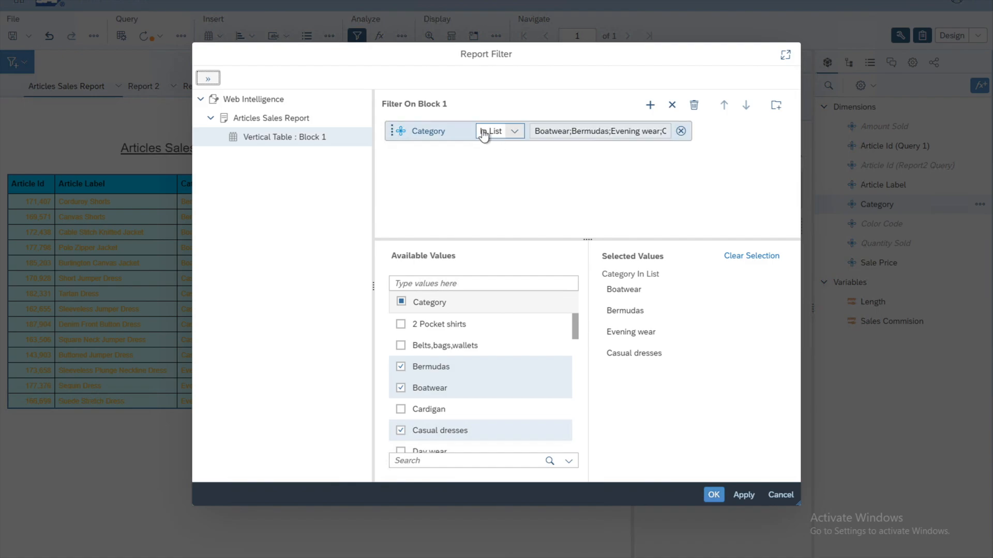
pyautogui.click(515, 134)
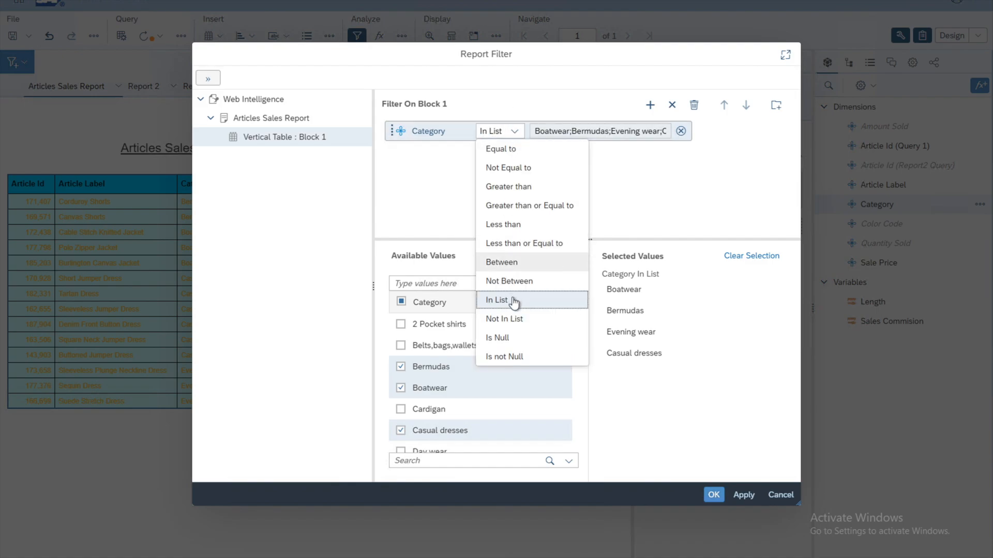
pyautogui.click(518, 319)
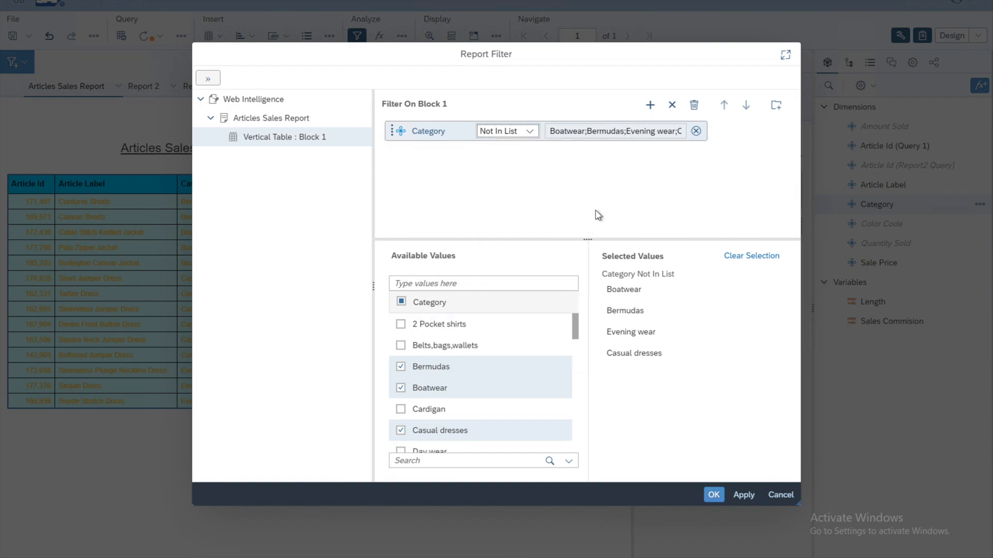
pyautogui.click(713, 495)
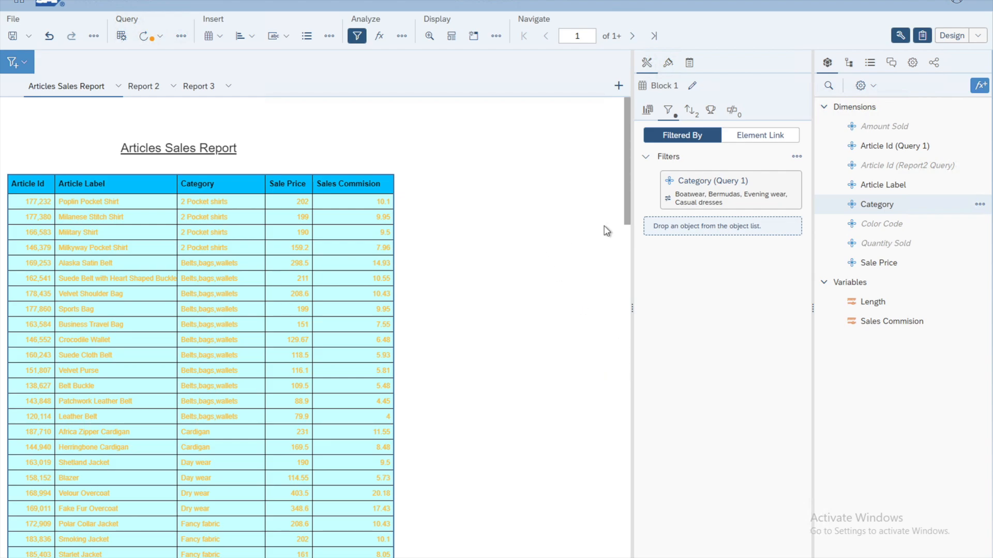
# Reopen the Category filter's management settings, examine the alternatives to Not In List, and cancel
pyautogui.click(769, 182)
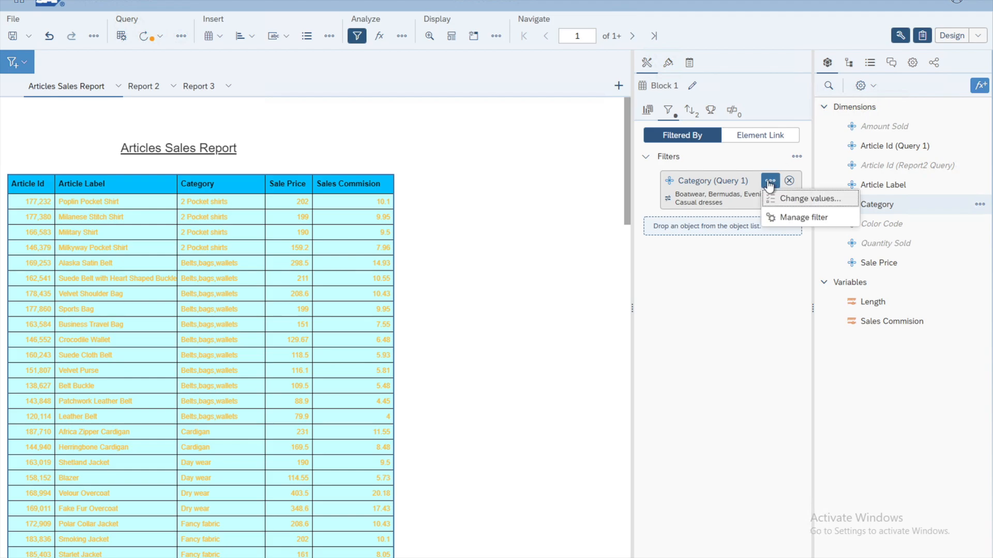
pyautogui.click(784, 218)
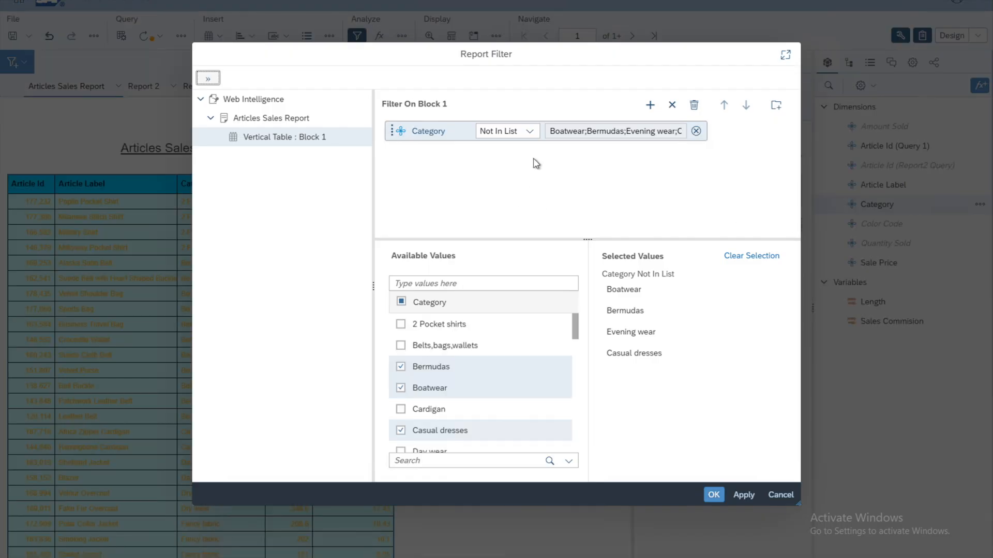
pyautogui.click(528, 133)
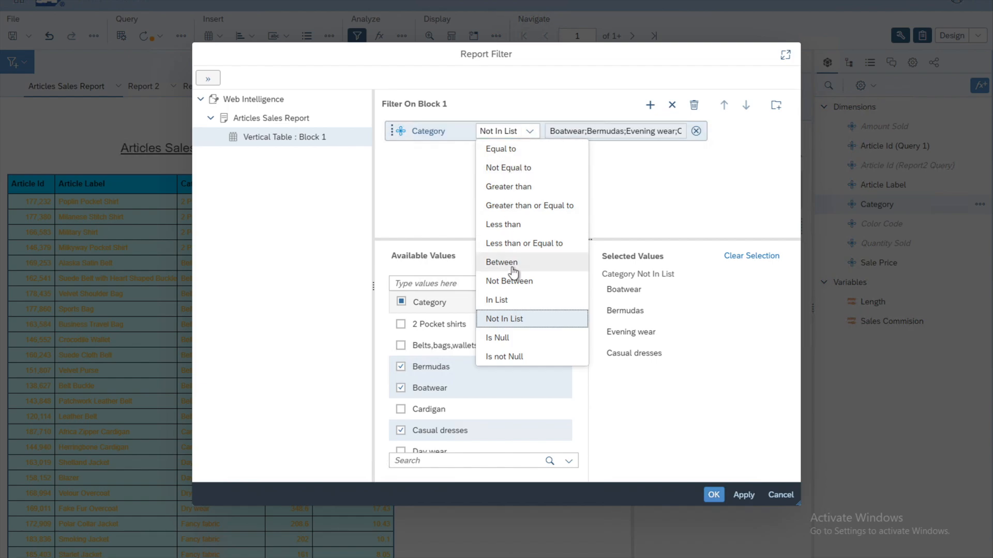
pyautogui.click(635, 221)
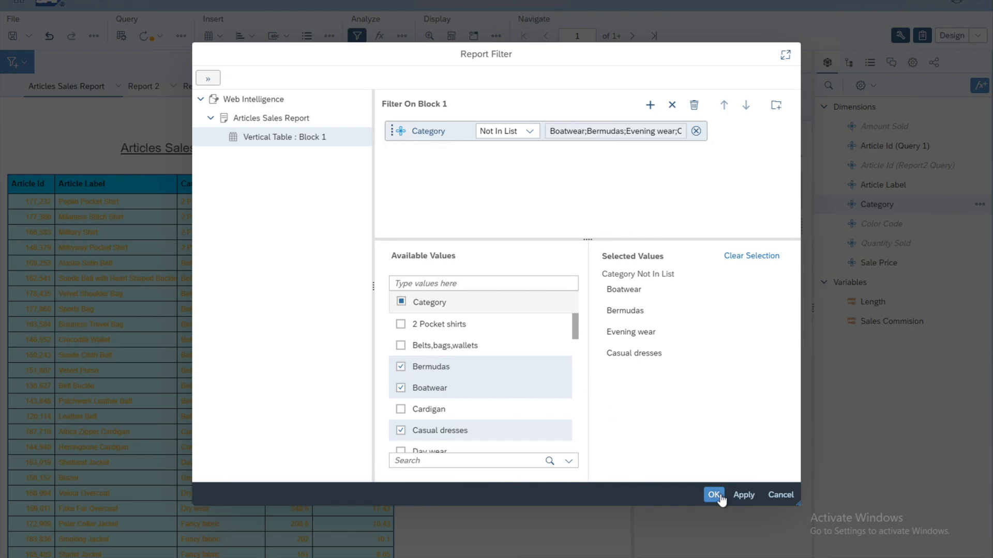
pyautogui.click(782, 495)
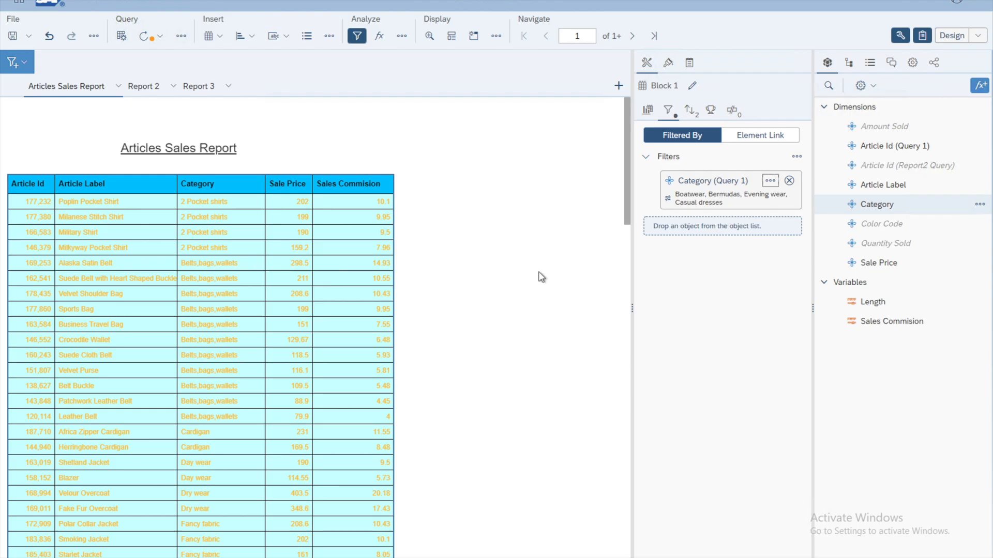